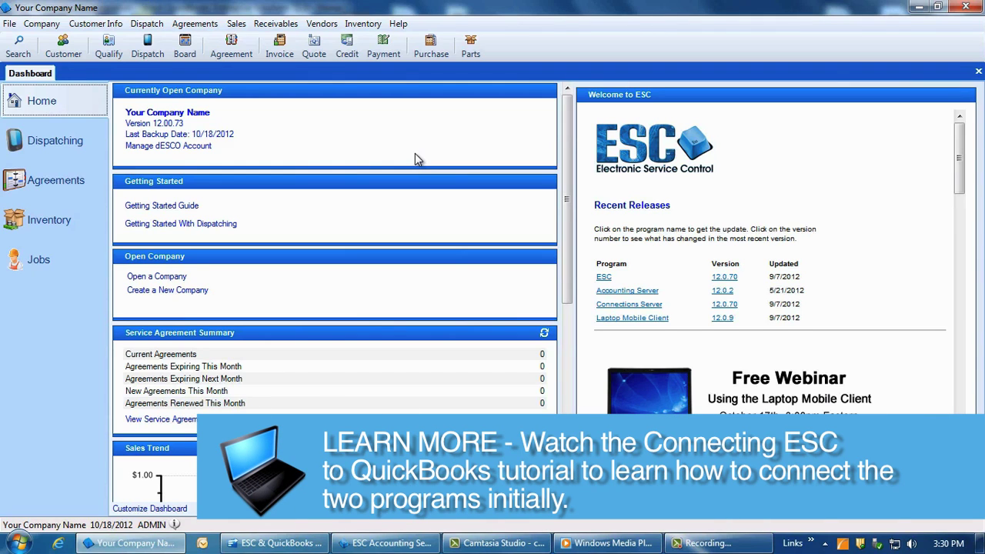
Step: Start the QuickBooks Connection Wizard for the United States version and choose to connect through the Accounting Server
left_click(9, 23)
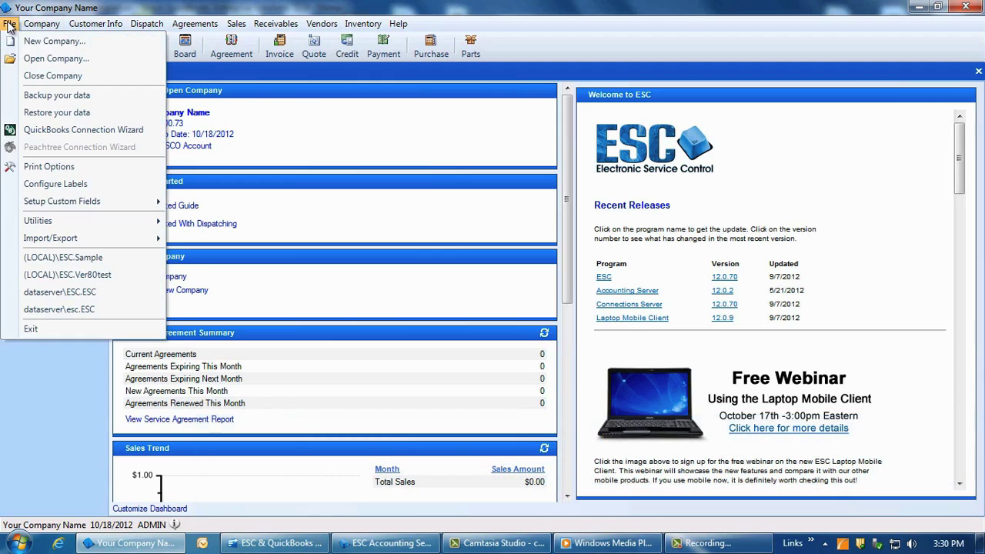
left_click(38, 129)
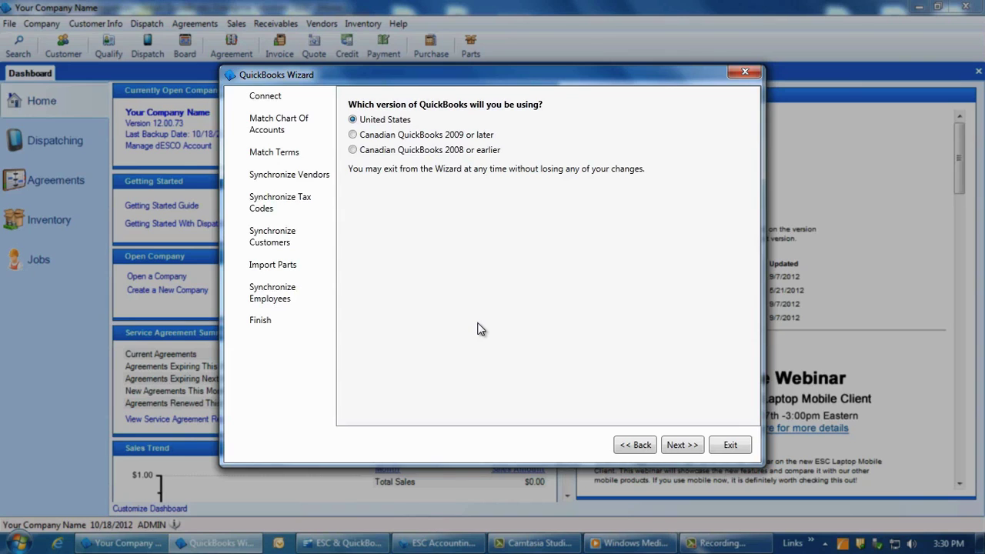
left_click(682, 445)
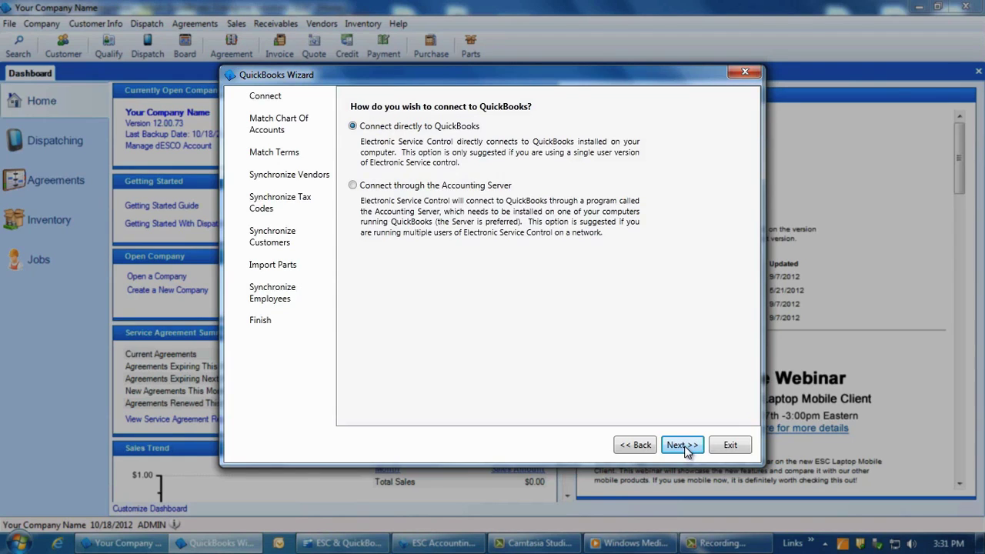
left_click(352, 186)
left_click(680, 444)
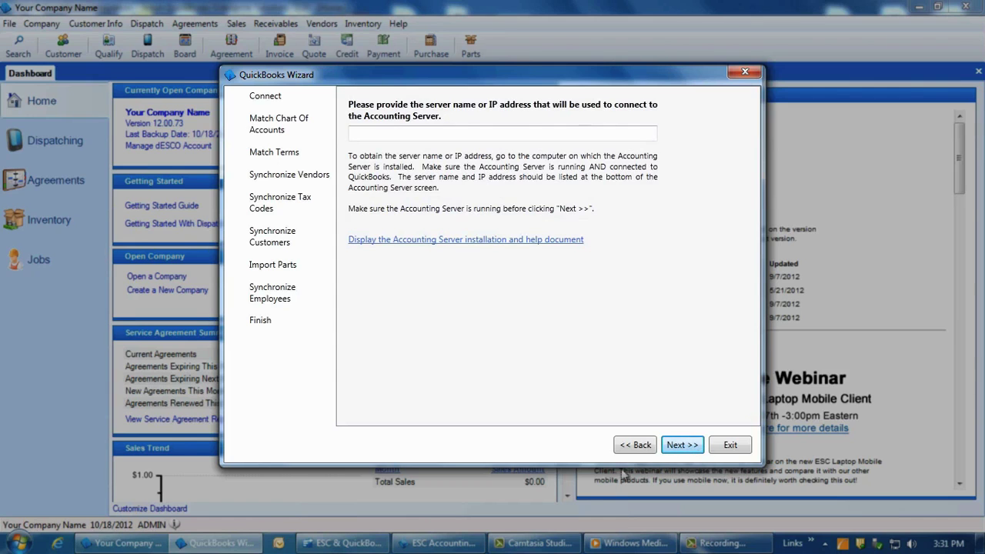
Step: Look up the server name in ESC Accounting Server, enter it in the QuickBooks Wizard and establish the connection
left_click(452, 546)
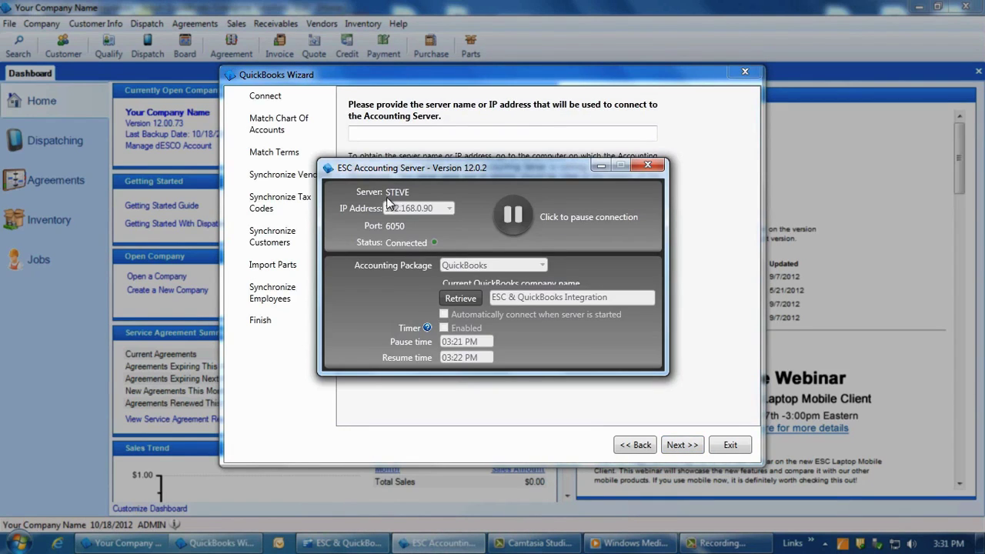
left_click(600, 165)
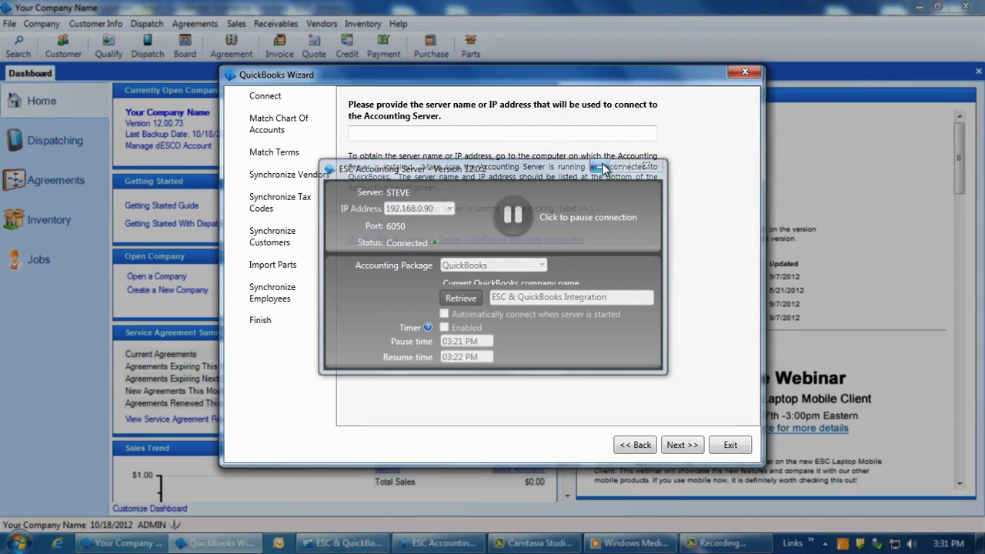
left_click(475, 134)
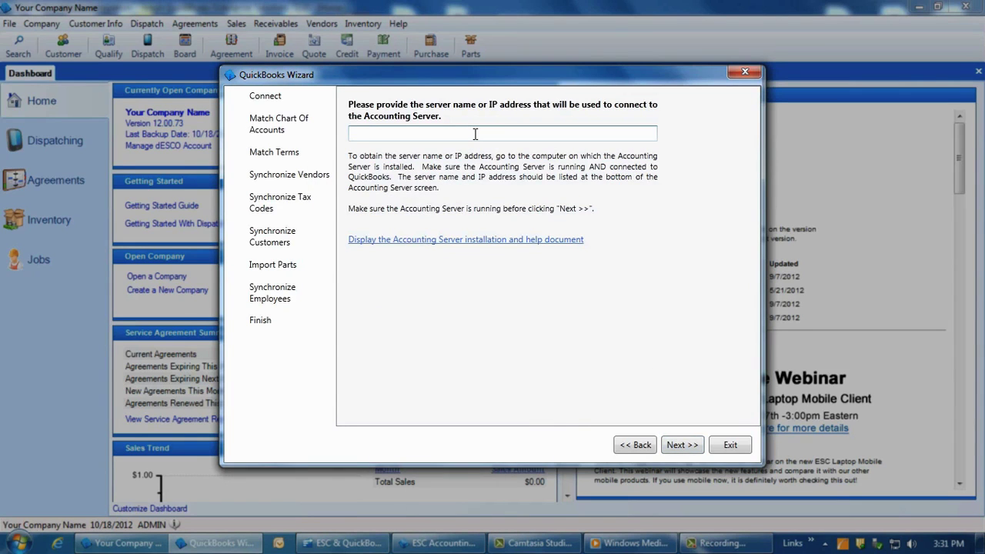
type("Steve")
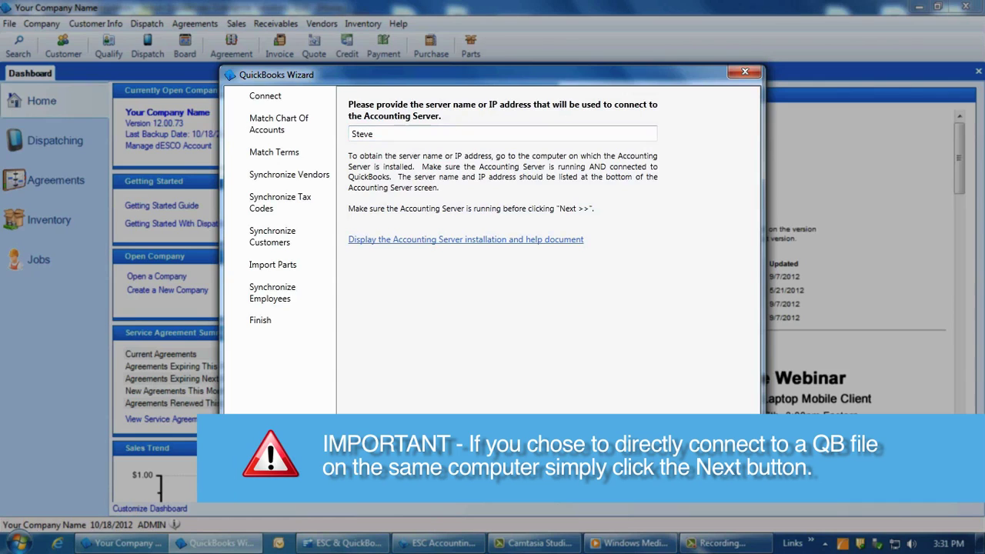
key("Tab")
left_click(681, 446)
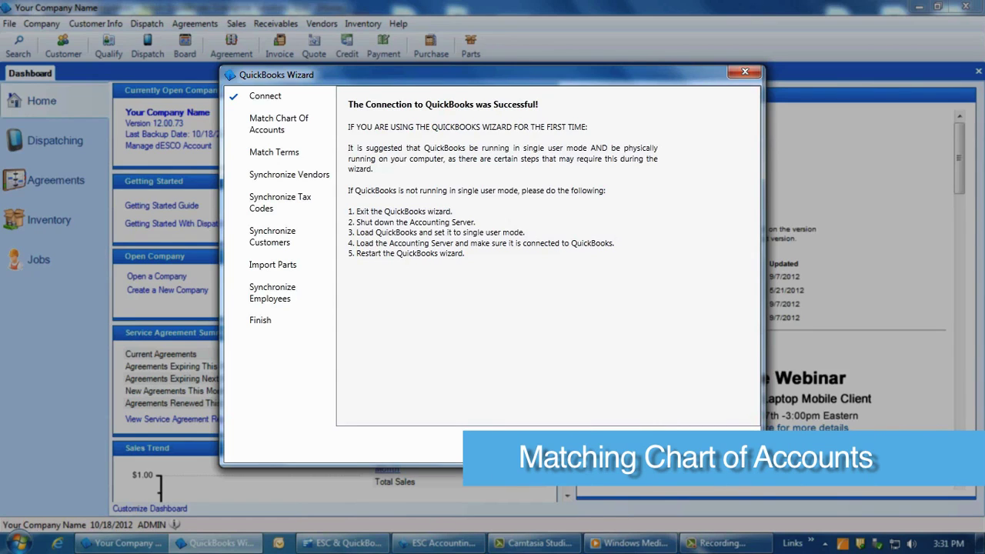
Step: Proceed to matching the chart of accounts and match the ESC account 121000 Inventory with the QuickBooks account Inventory Asset
left_click(683, 445)
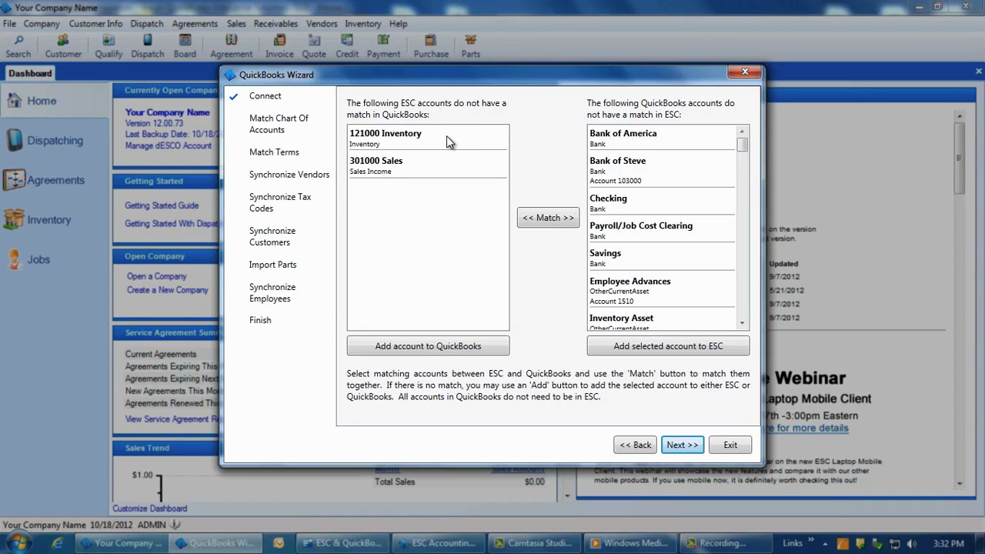
left_click(449, 142)
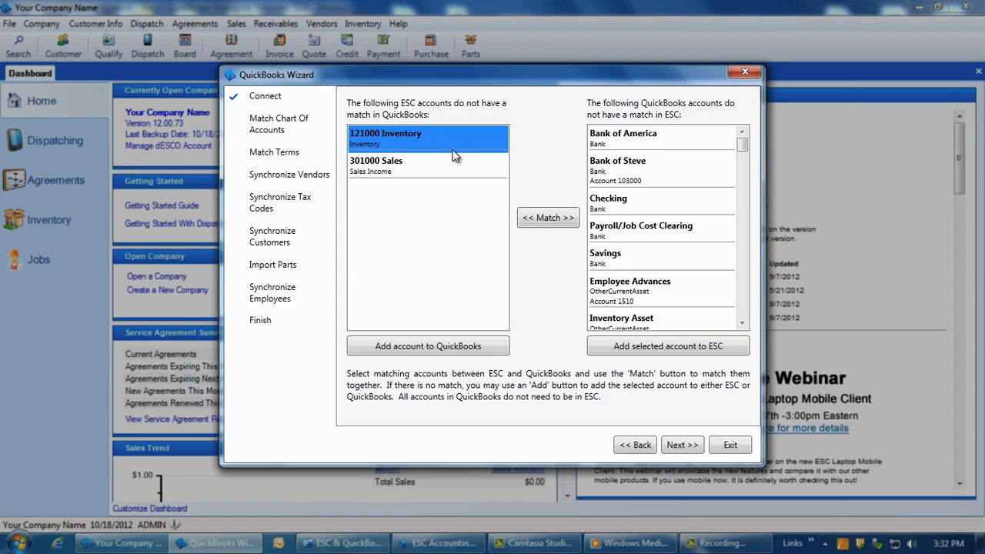
left_click(742, 324)
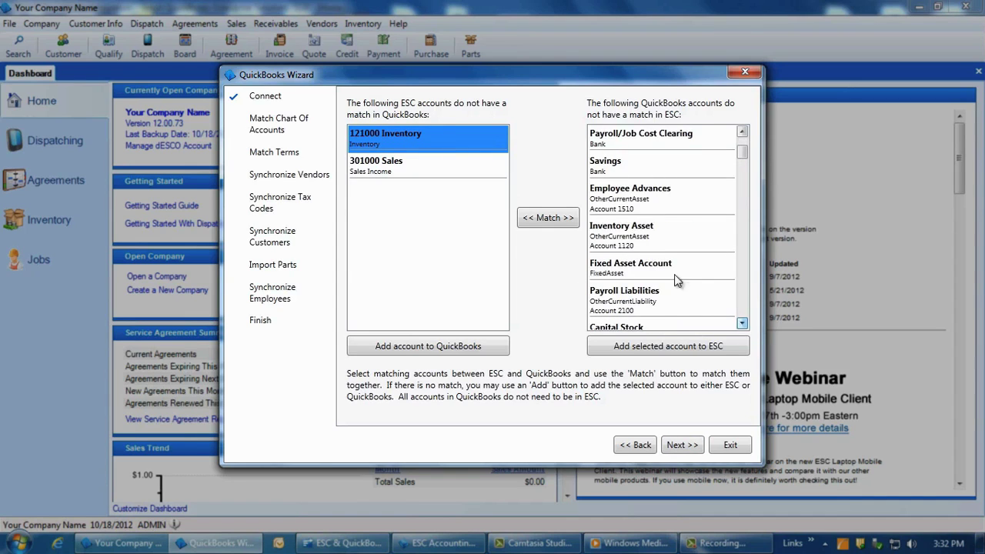
left_click(625, 229)
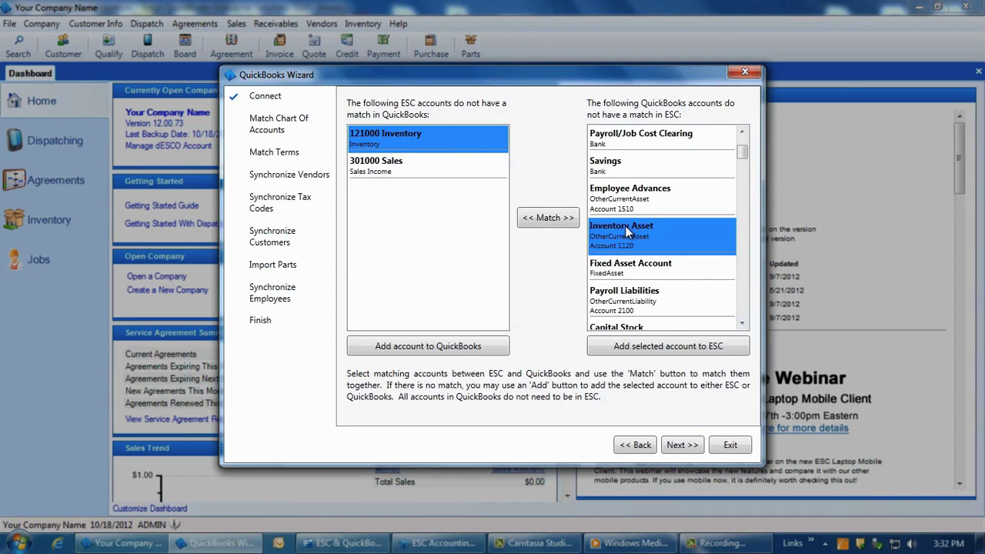
left_click(546, 218)
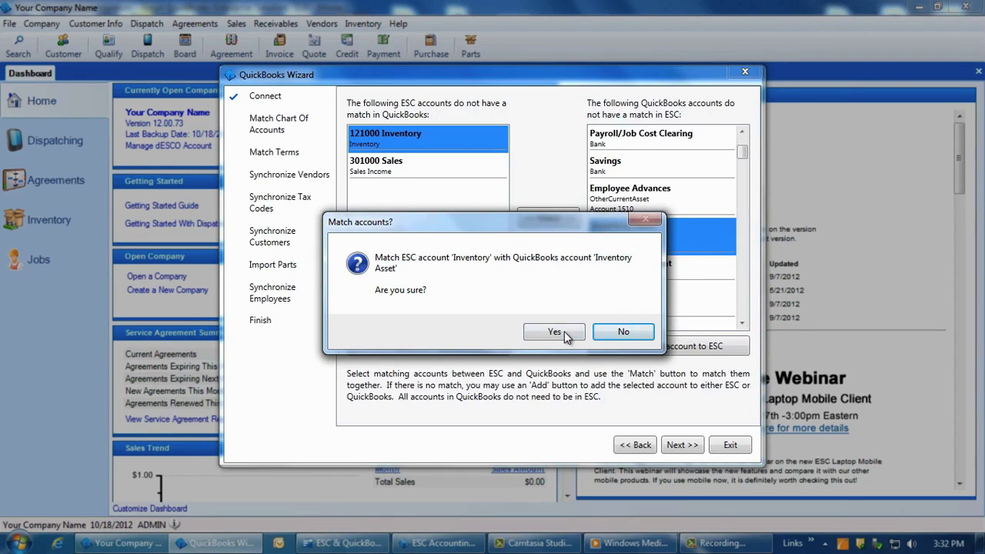
left_click(562, 332)
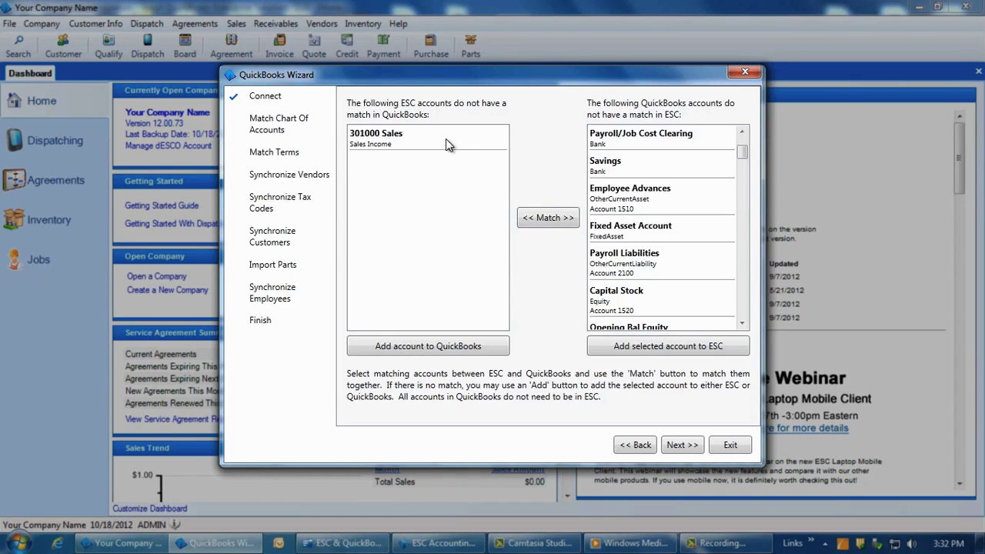
Step: Add the unmatched ESC account 301000 Sales to QuickBooks as an Income account
left_click(446, 139)
left_click(742, 323)
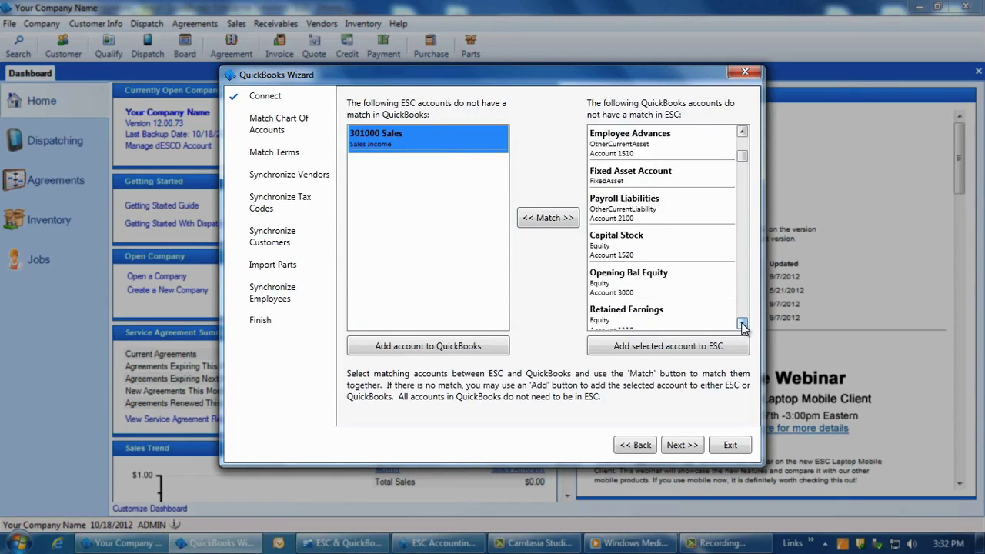
left_click(742, 323)
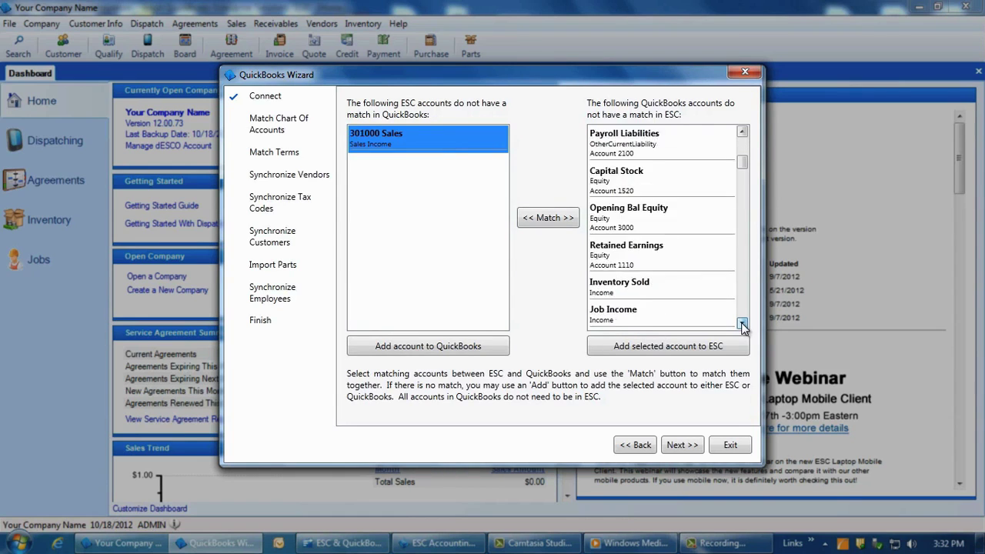
left_click(398, 346)
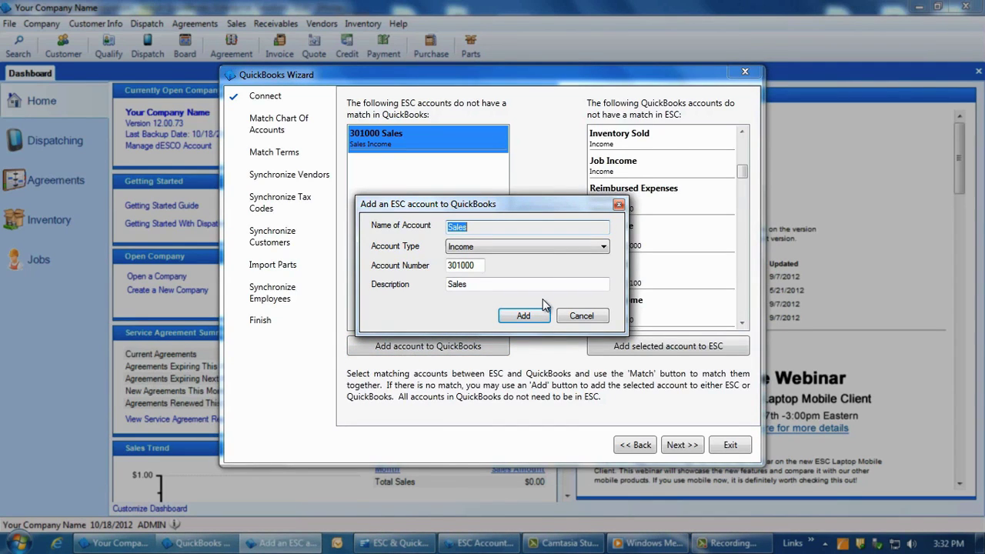
left_click(529, 315)
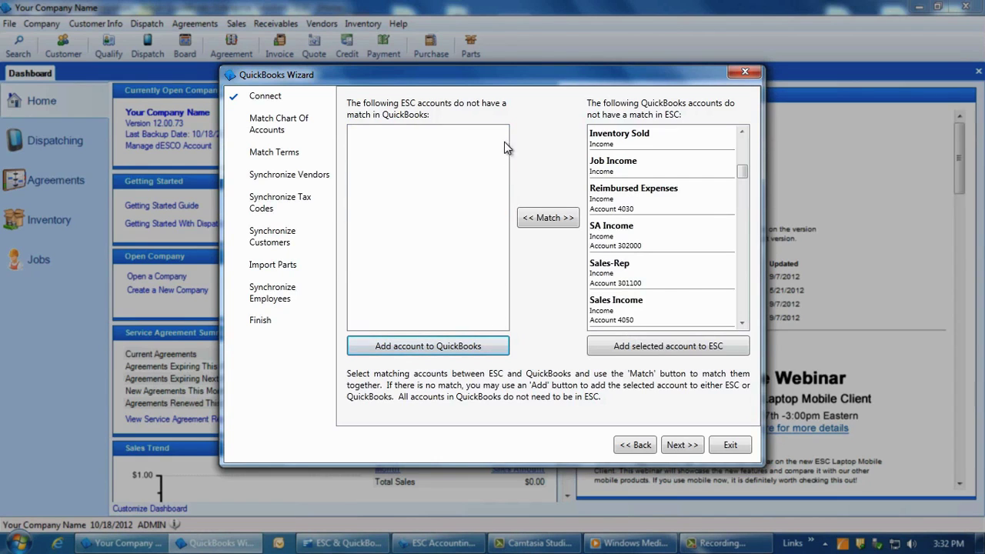
Step: Add the QuickBooks account Sales Income to ESC with ledger account number 302000 in the category 11 Sales Income
left_click(675, 308)
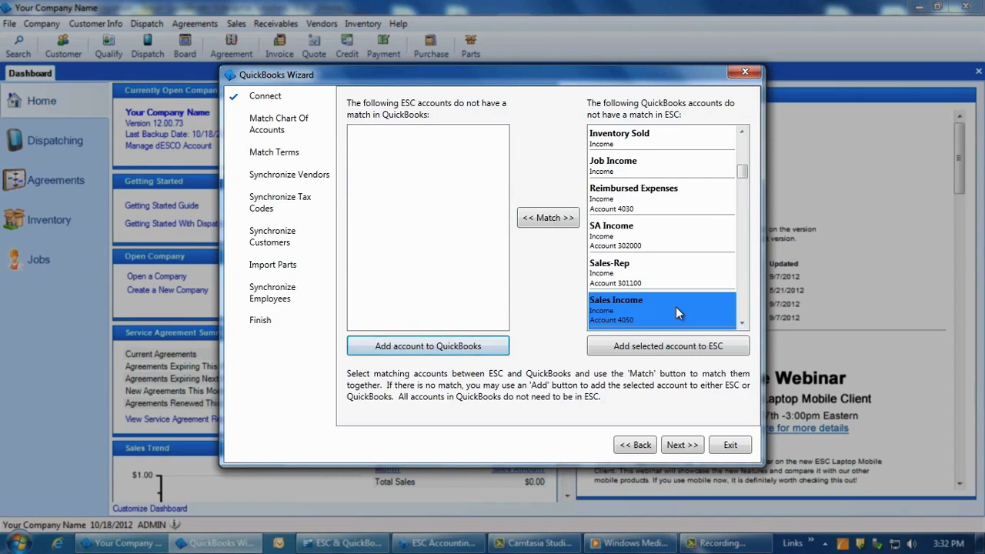
left_click(667, 348)
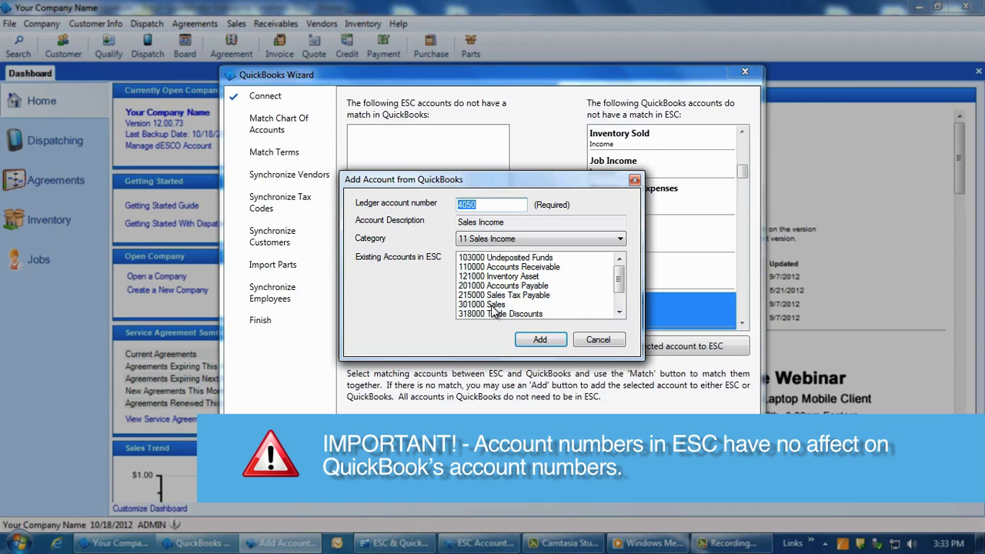
left_click(493, 305)
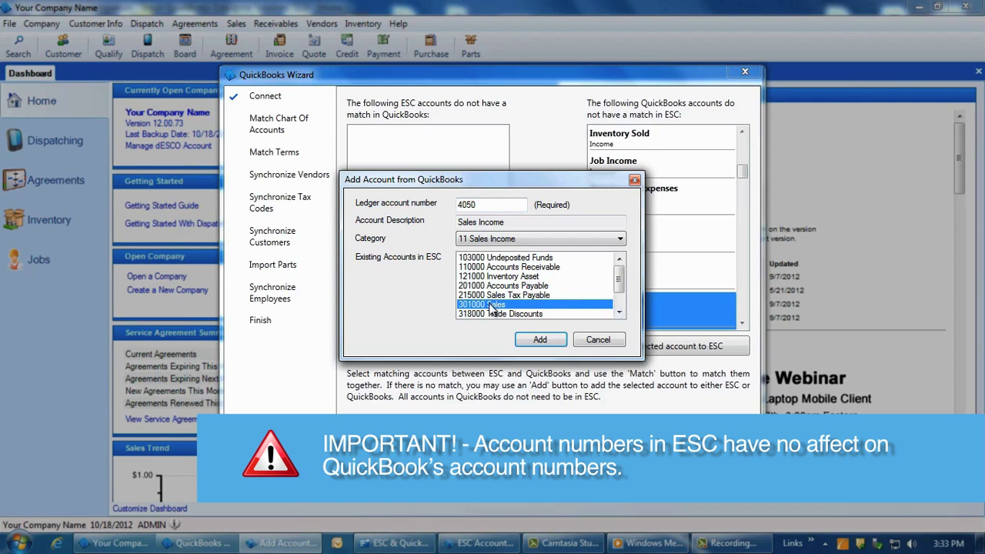
left_click_drag(487, 204, 433, 201)
type("302000")
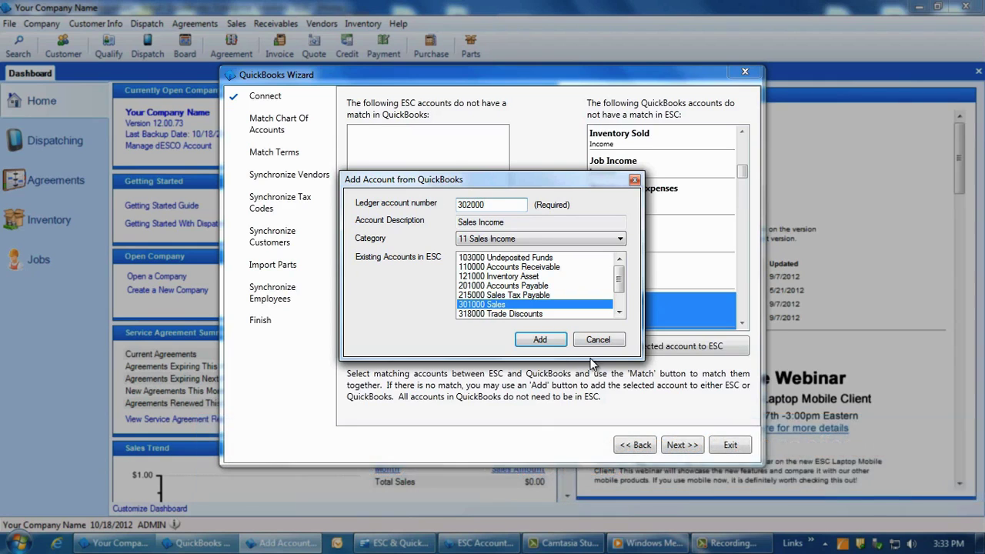
left_click(541, 340)
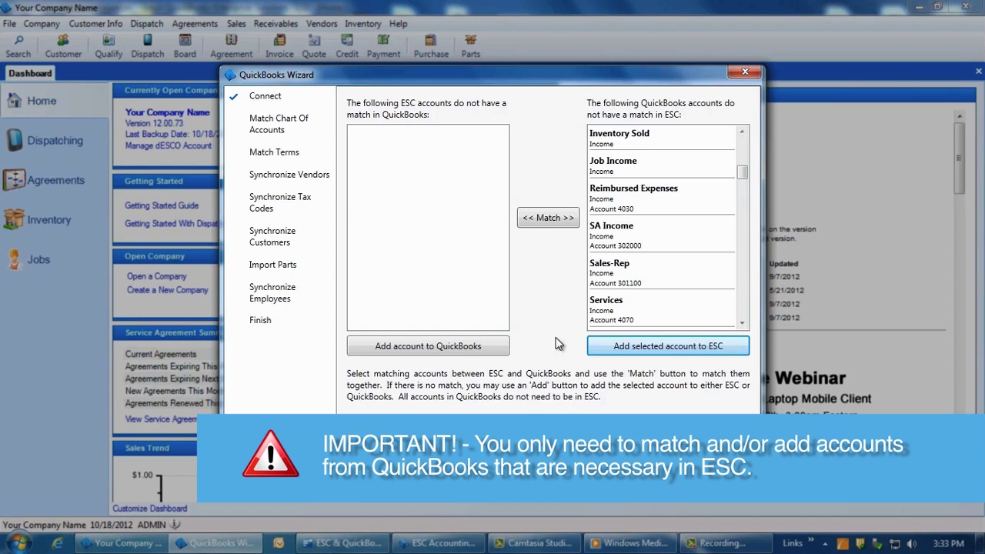
Step: Review the remaining unmatched QuickBooks accounts, then complete the wizard's account and terms matching stages
left_click(743, 324)
scroll(744, 326, "down", 8)
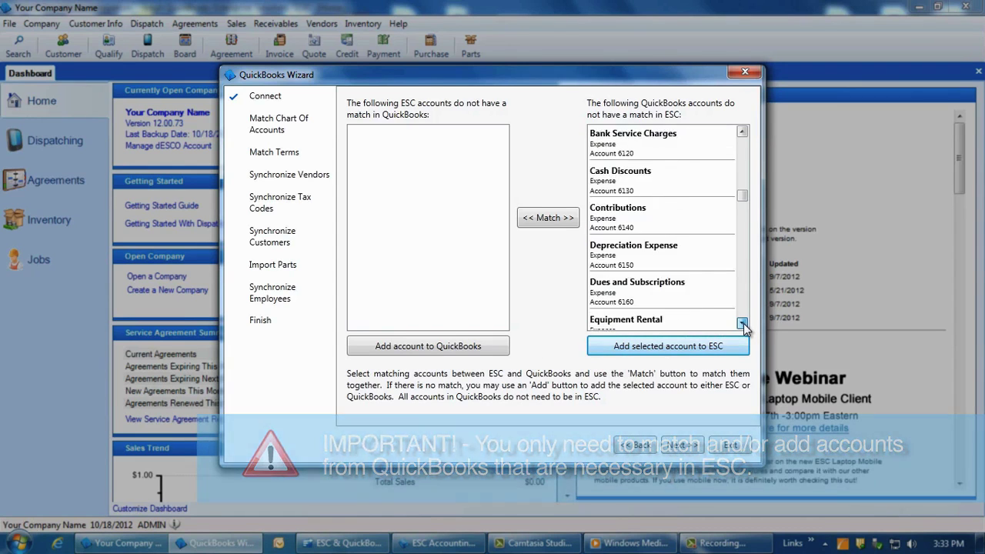
scroll(742, 324, "down", 10)
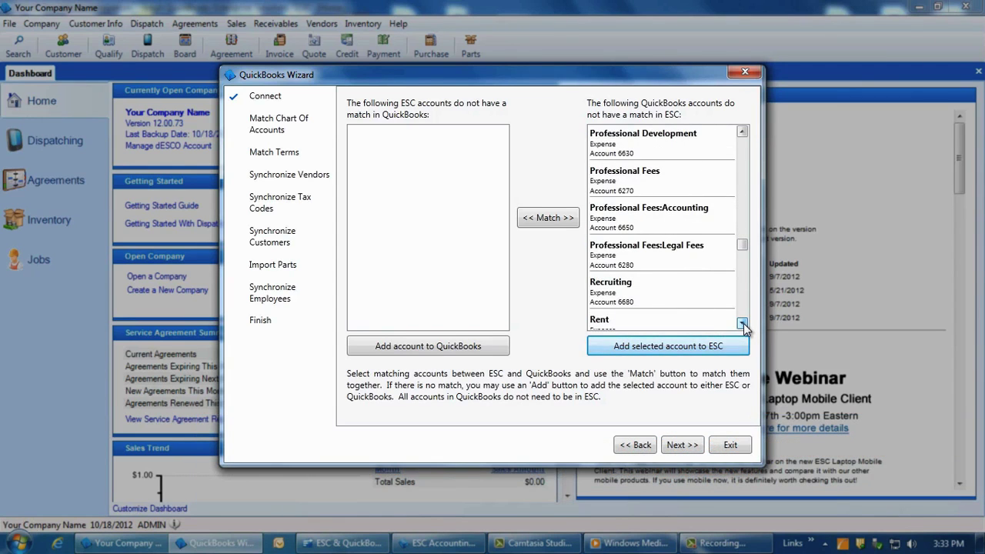
left_click_drag(742, 309, 746, 126)
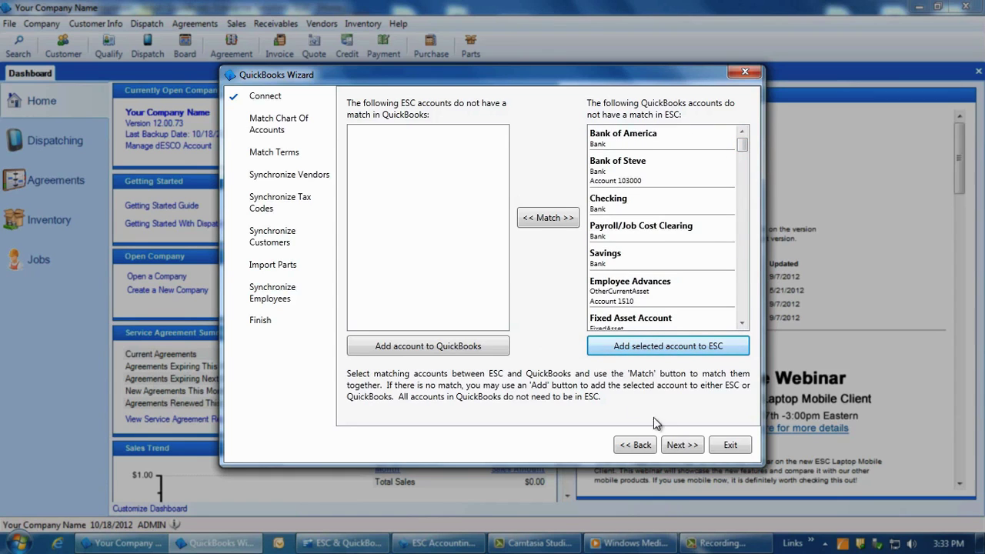
left_click(678, 444)
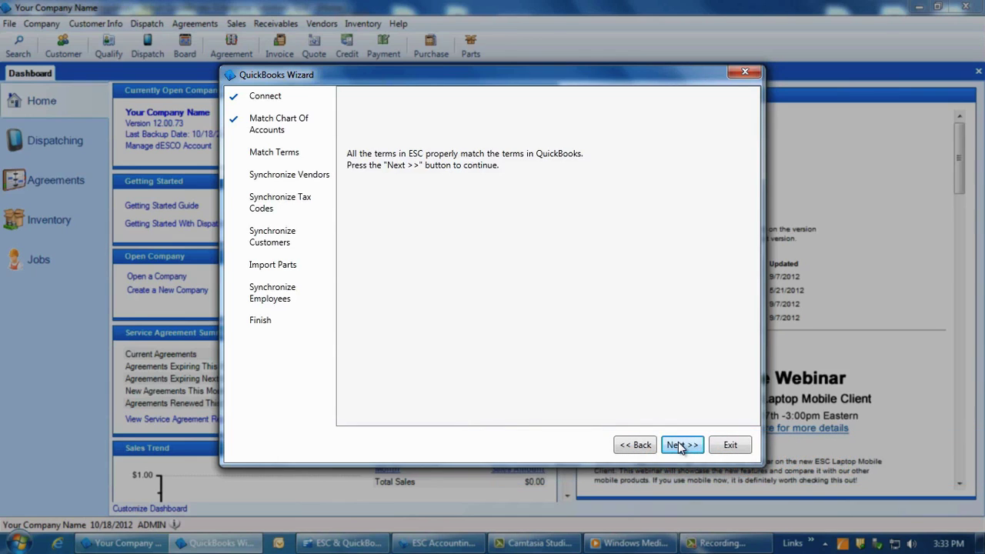
left_click(678, 445)
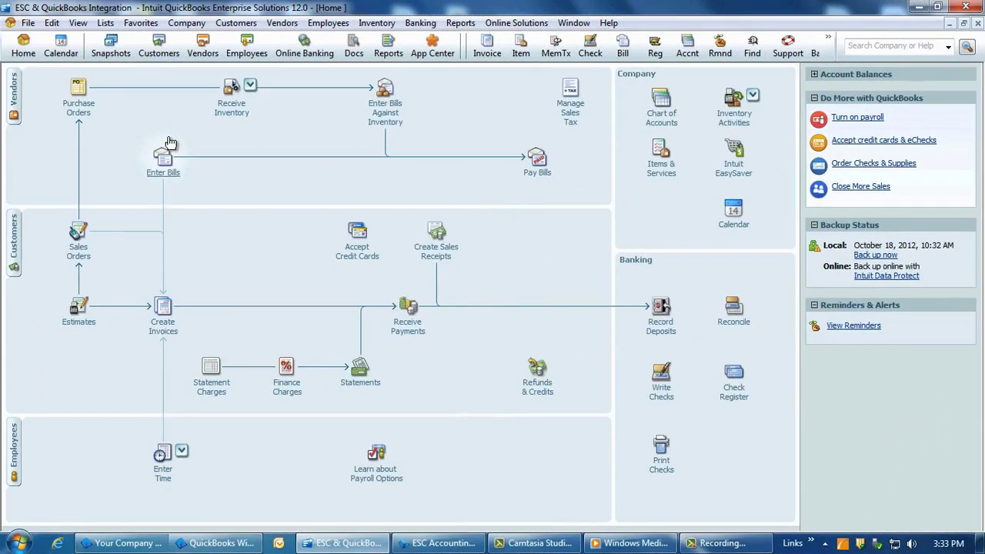
Step: Open the customer and vendor Terms List in QuickBooks, examine the payment terms and close the list
left_click(106, 23)
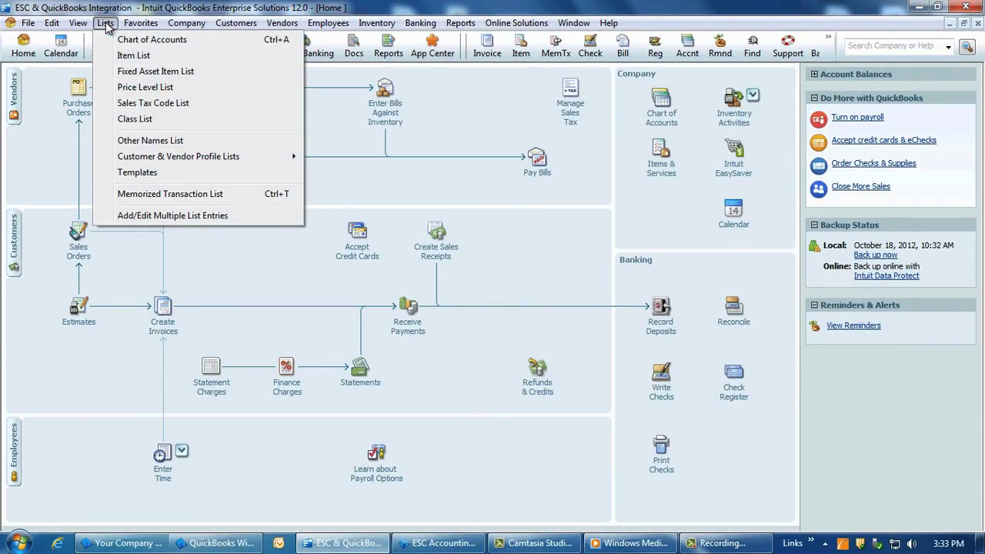
mouse_move(143, 157)
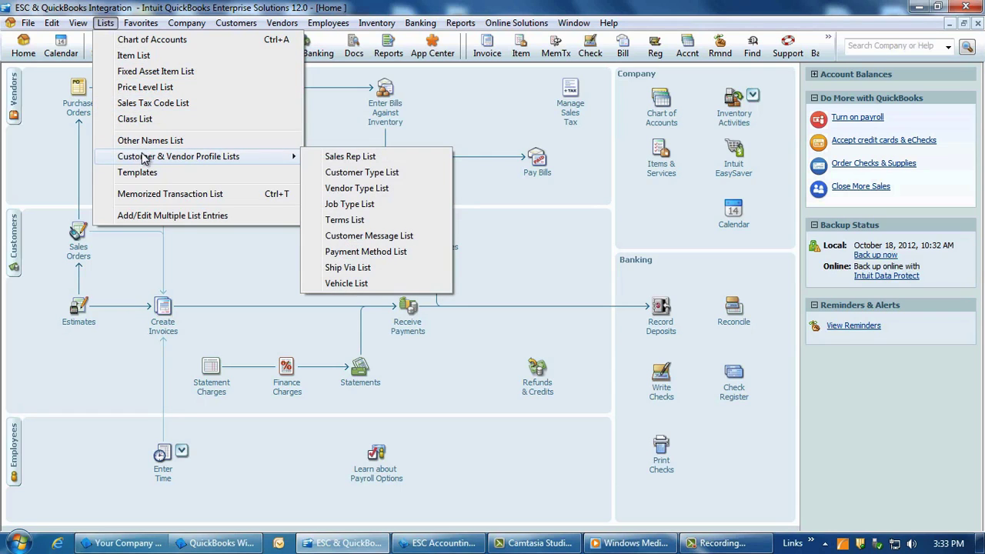
left_click(346, 220)
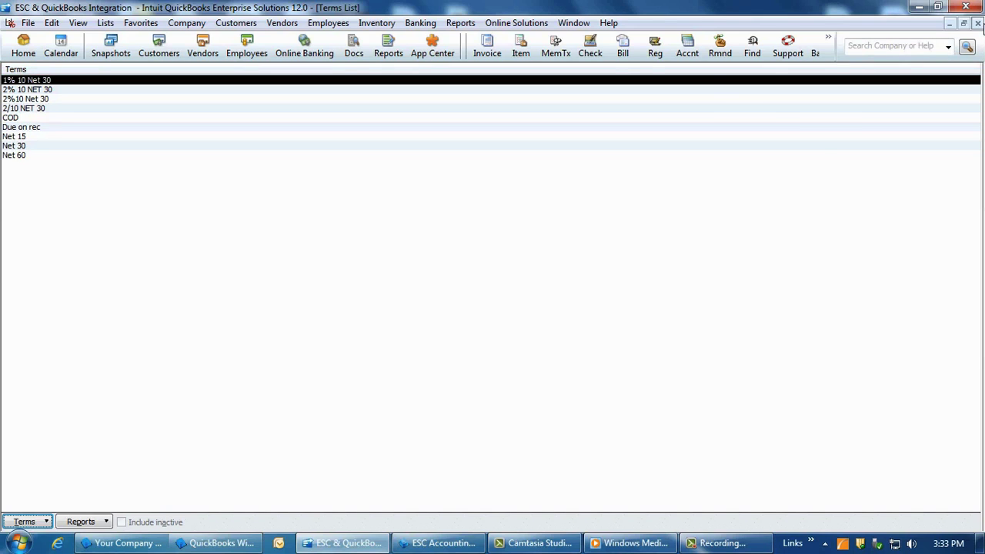
left_click(978, 23)
Step: Return to the QuickBooks Wizard and run the analysis that synchronizes vendors between ESC and QuickBooks
mouse_move(200, 544)
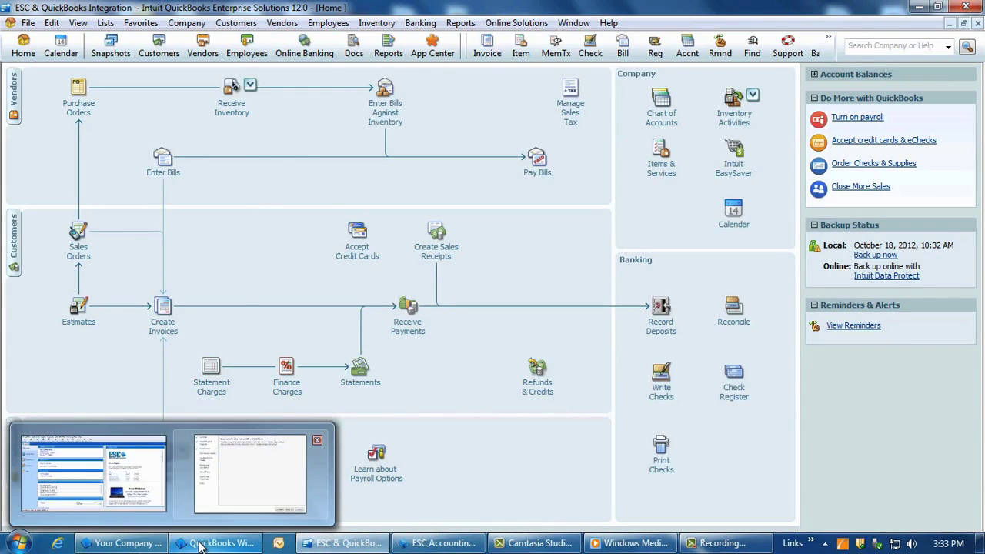
left_click(250, 473)
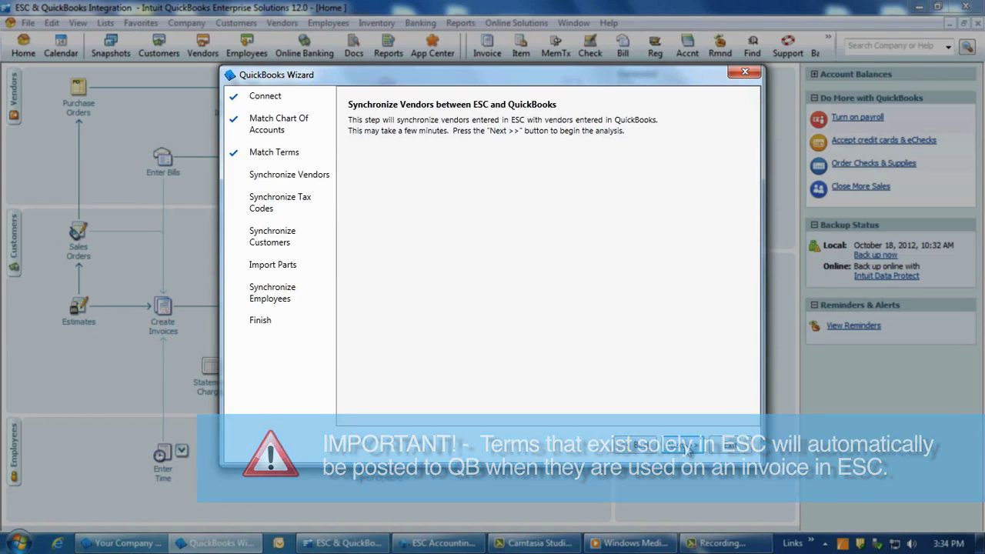
left_click(682, 445)
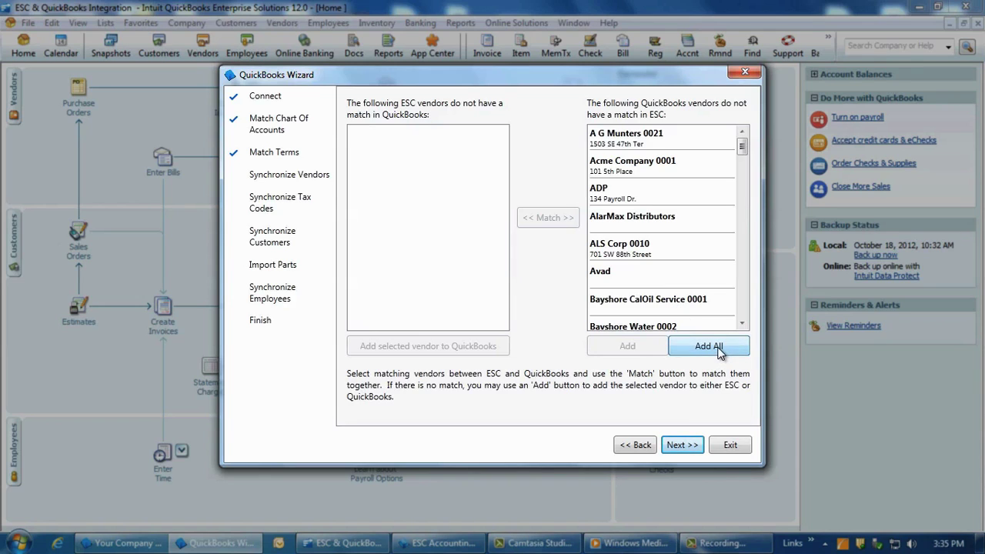
Step: Add all unmatched QuickBooks vendors to ESC and complete the vendor synchronization stage
left_click(717, 348)
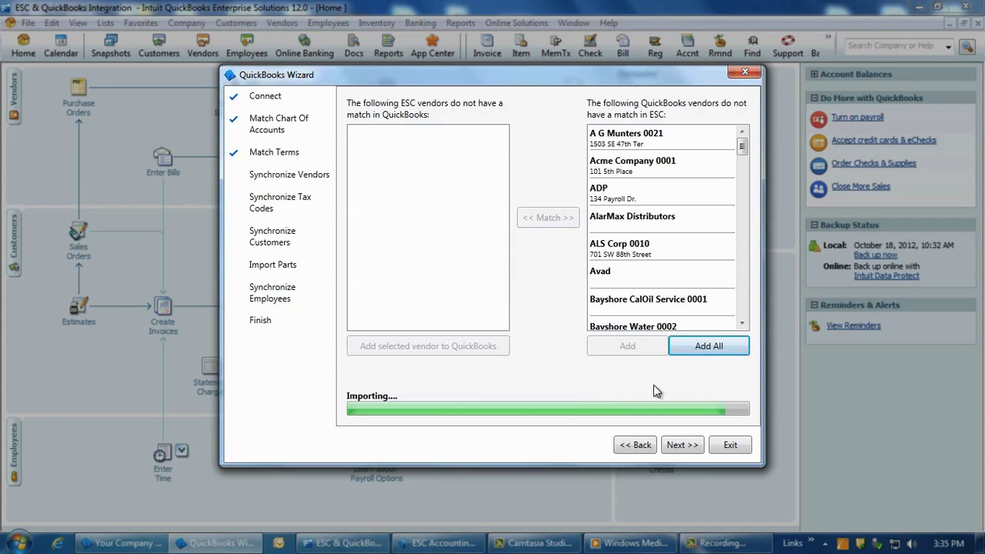
left_click(678, 444)
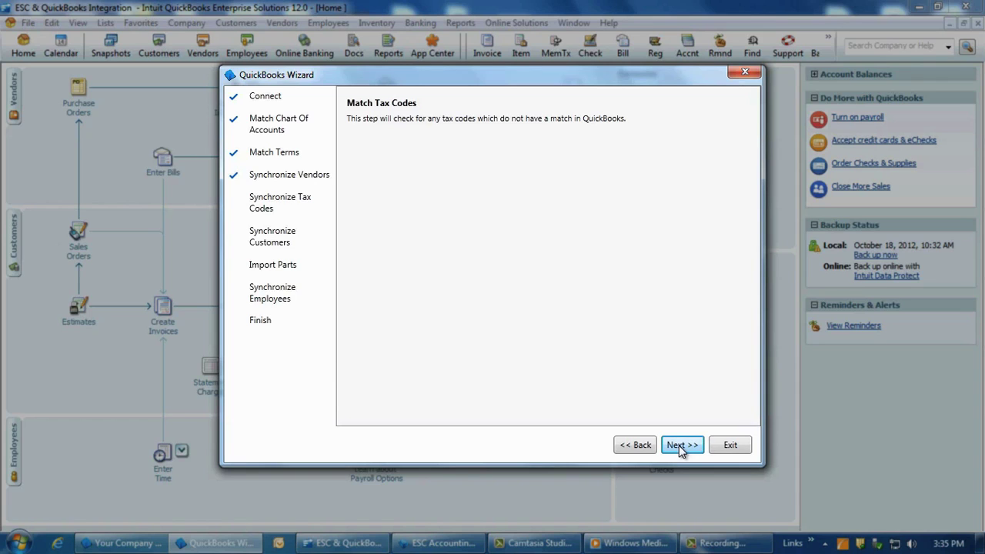
Step: Run the tax code check and add the unmatched ESC tax code ST to QuickBooks
left_click(681, 446)
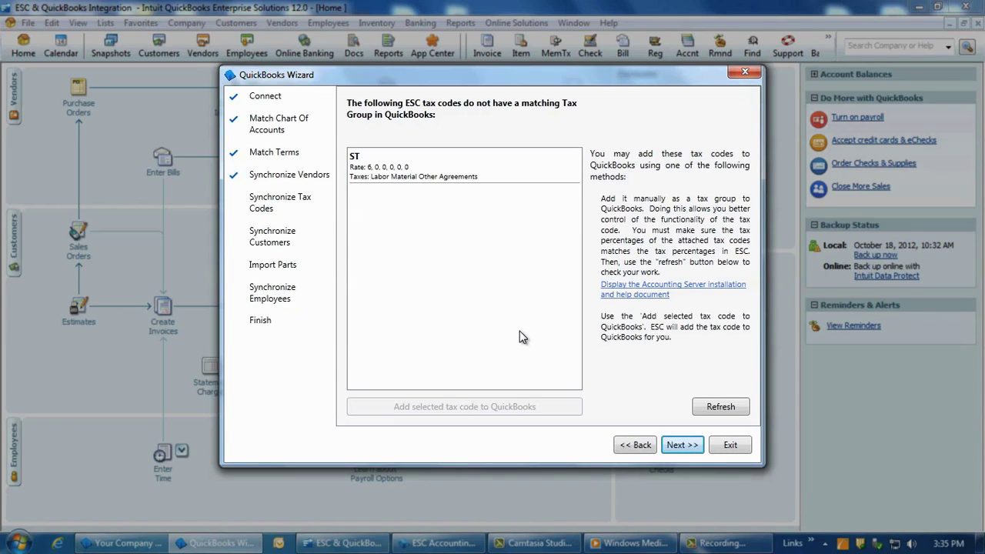
left_click(412, 161)
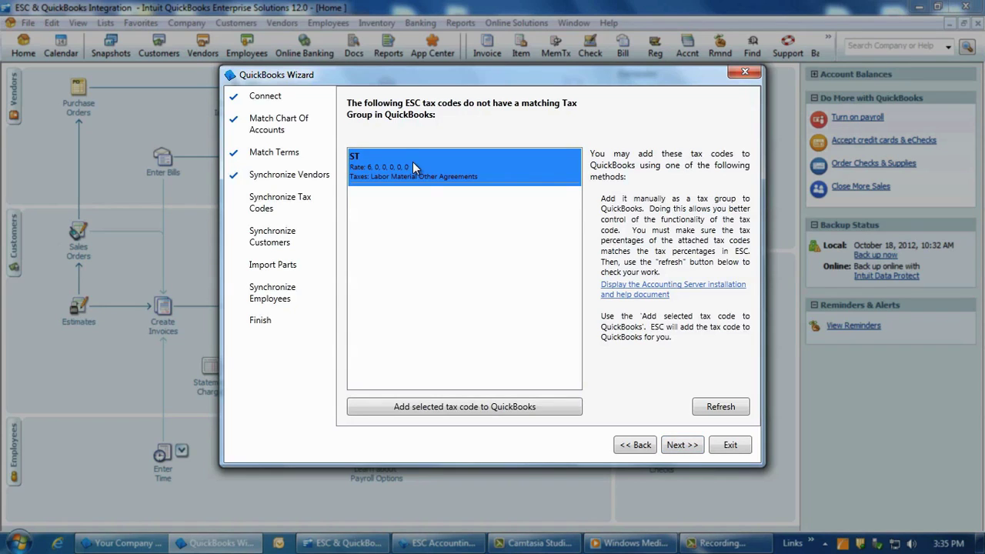
left_click(466, 408)
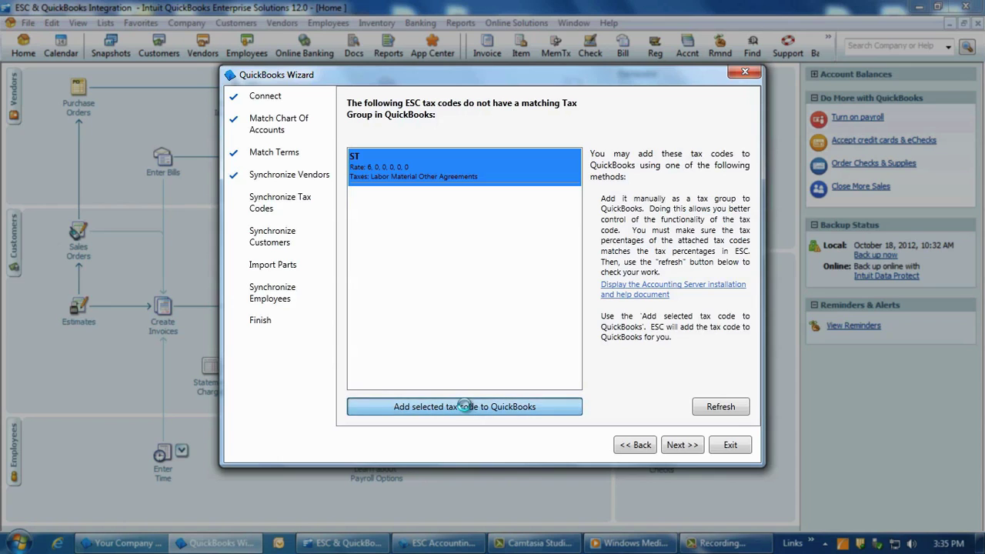
left_click(678, 445)
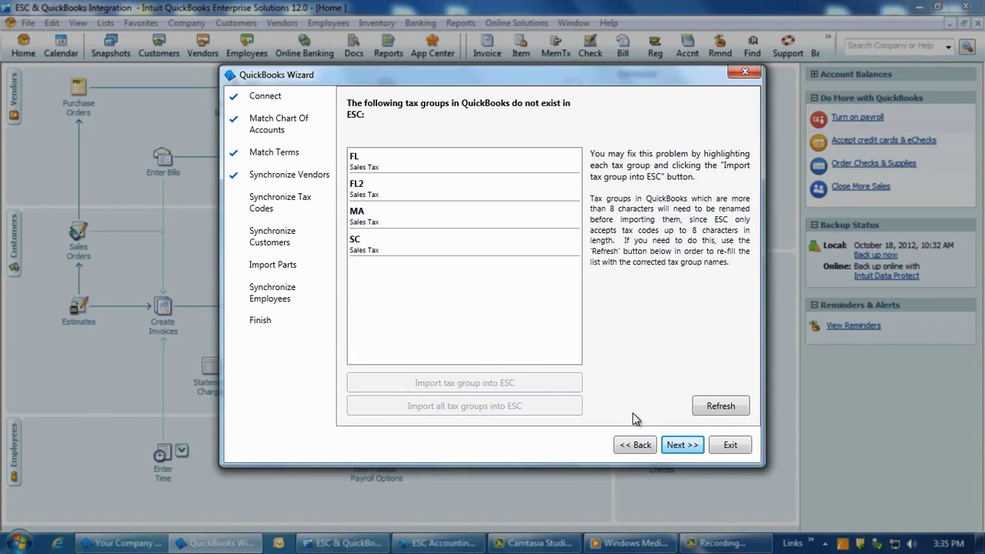
Step: Import all QuickBooks tax groups (FL, FL2, MA and SC) into ESC, accepting each tax code's details, and complete the tax code stage
left_click(416, 163)
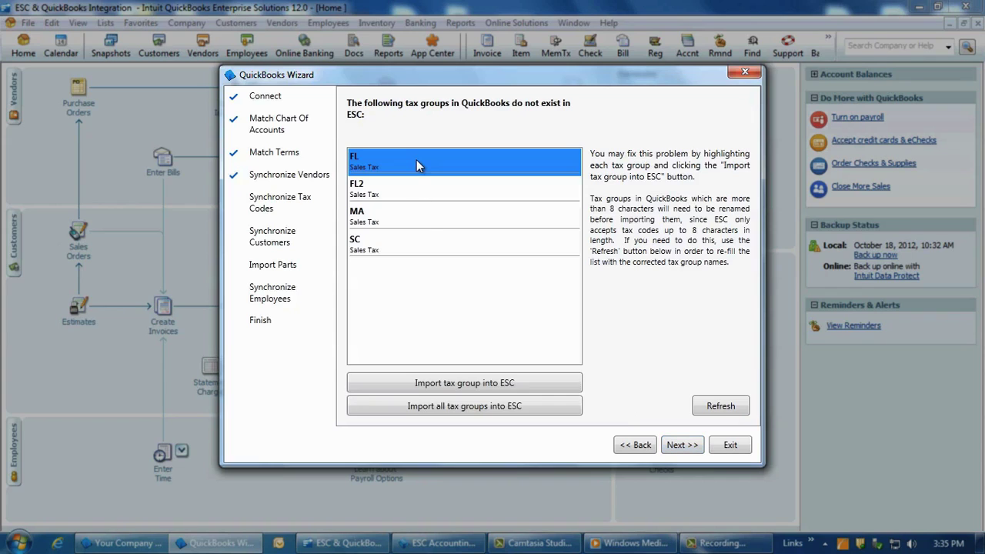
left_click(460, 405)
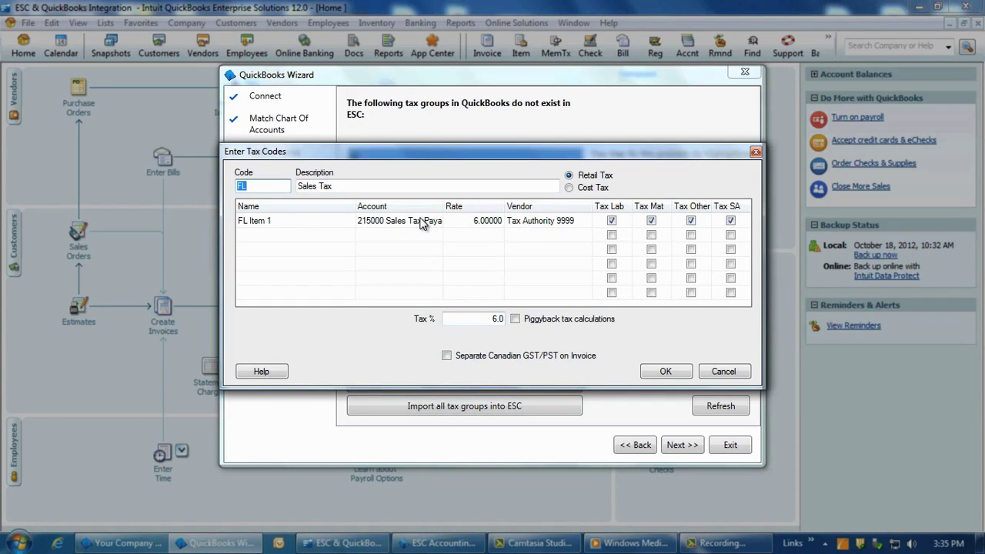
left_click(421, 222)
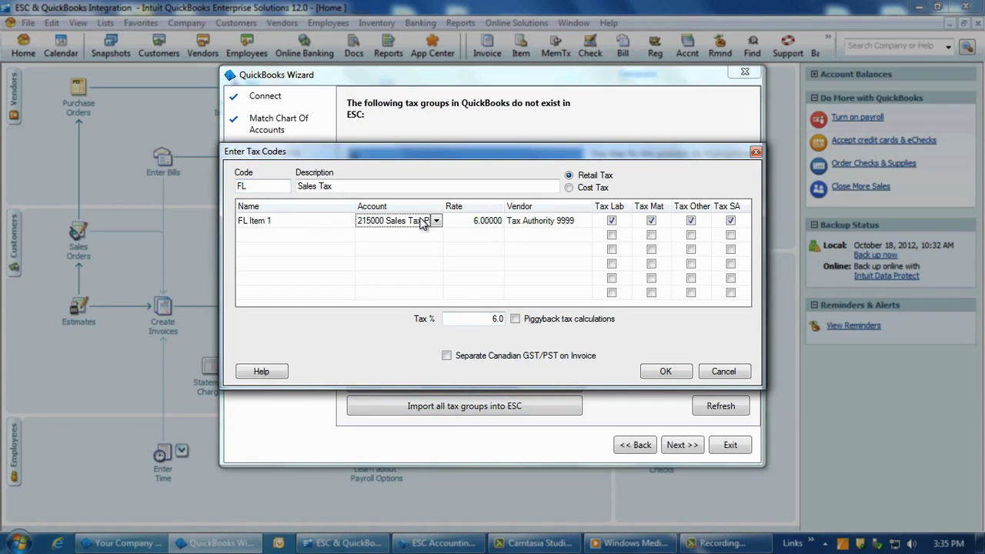
left_click(666, 372)
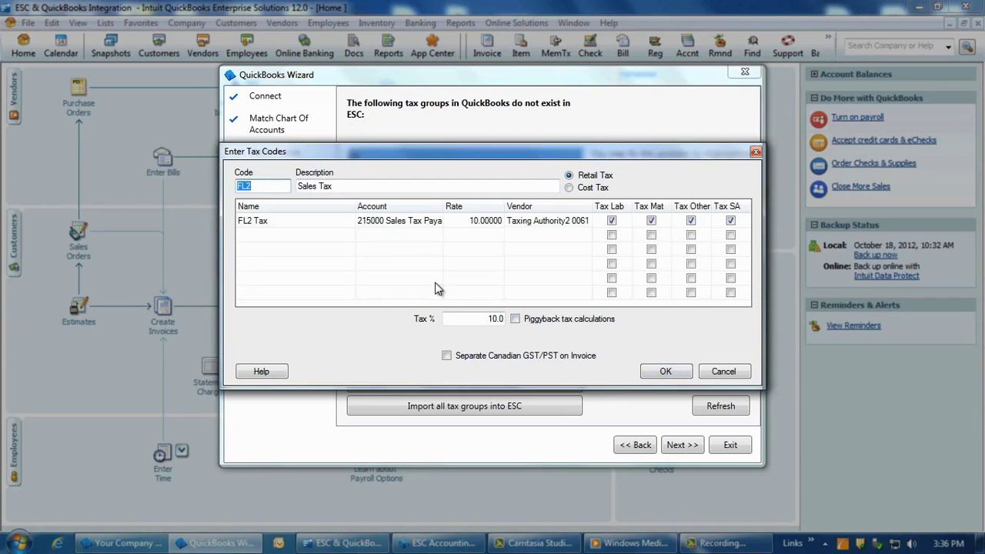
left_click(665, 370)
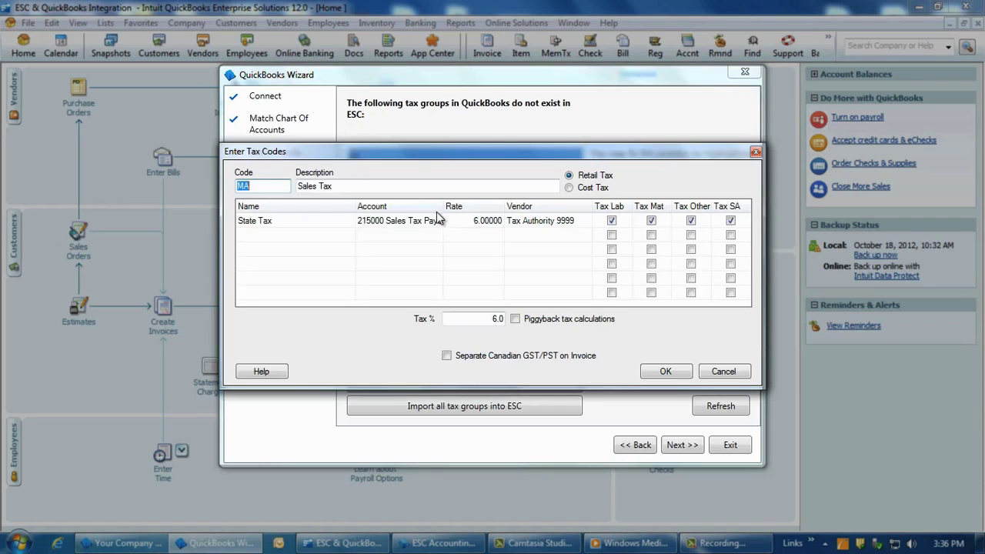
left_click(405, 225)
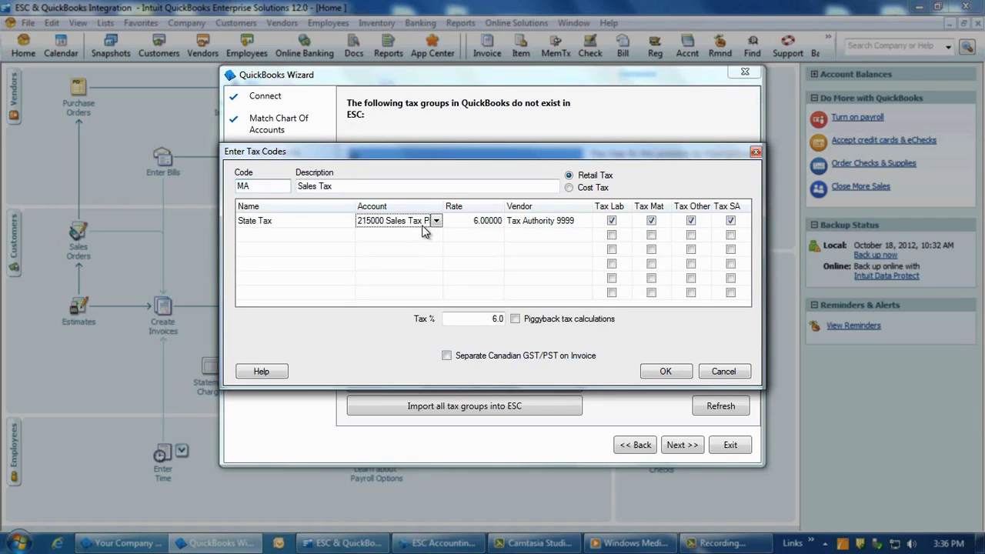
left_click(663, 373)
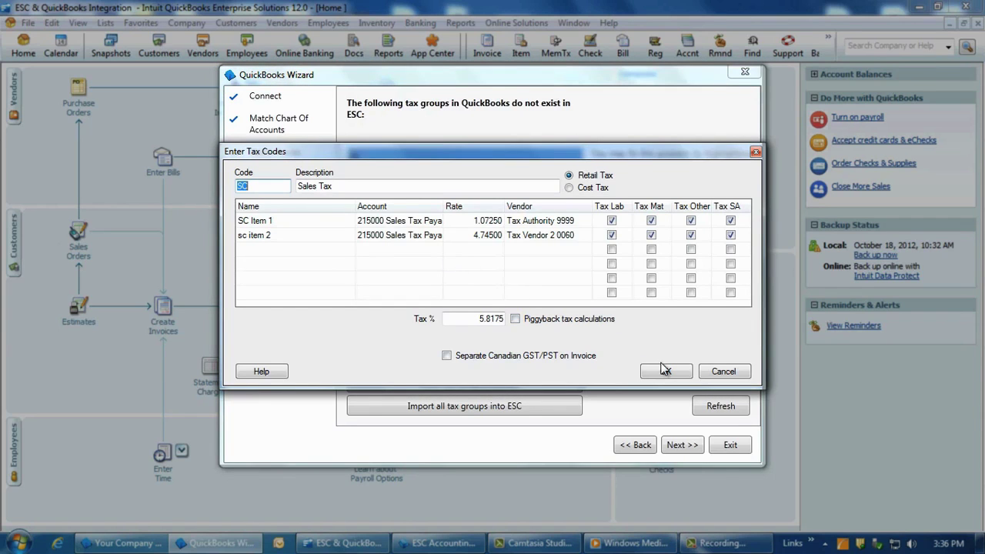
left_click(664, 373)
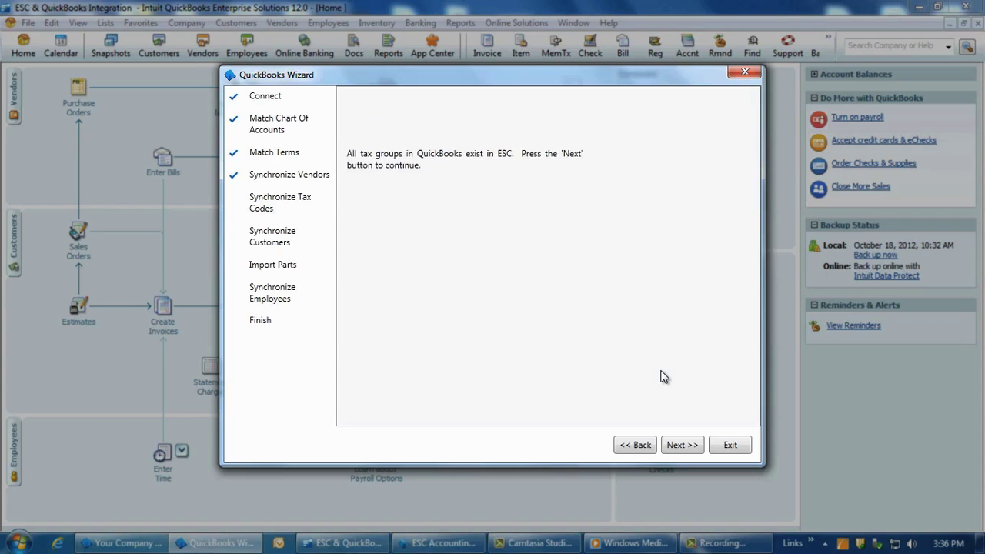
left_click(683, 445)
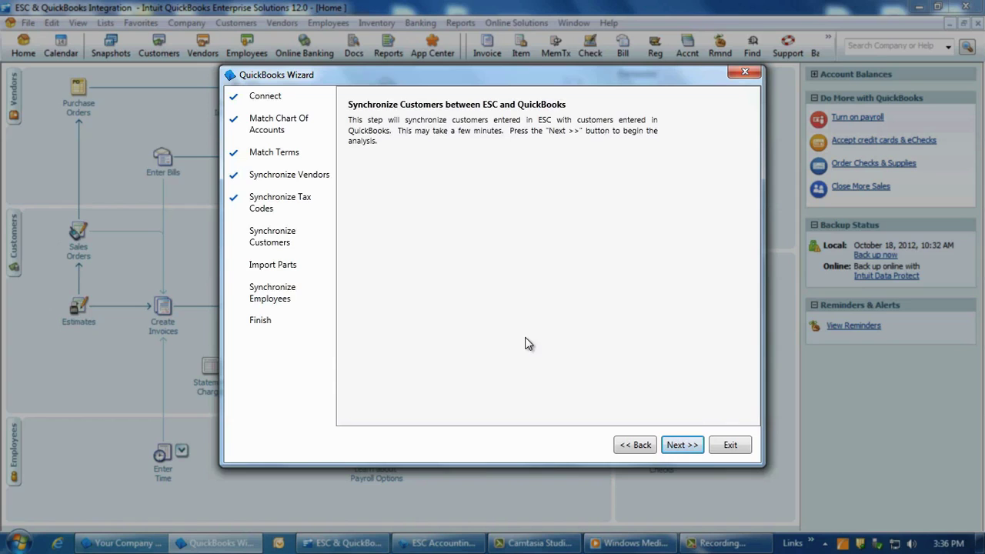
Step: Run the customer analysis and import QuickBooks customers into ESC, with jobs imported as address locations AND jobs
left_click(681, 445)
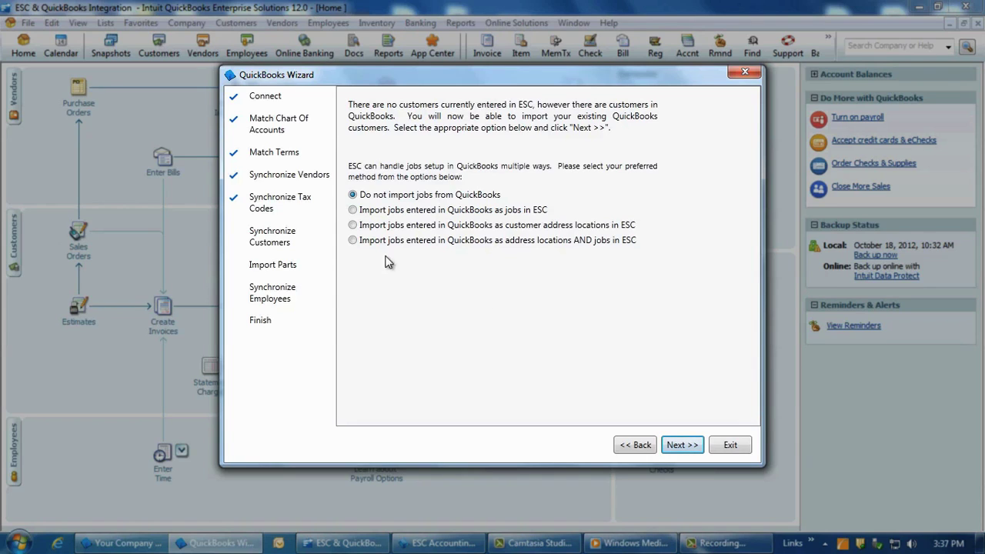
left_click(353, 241)
left_click(687, 447)
left_click(682, 445)
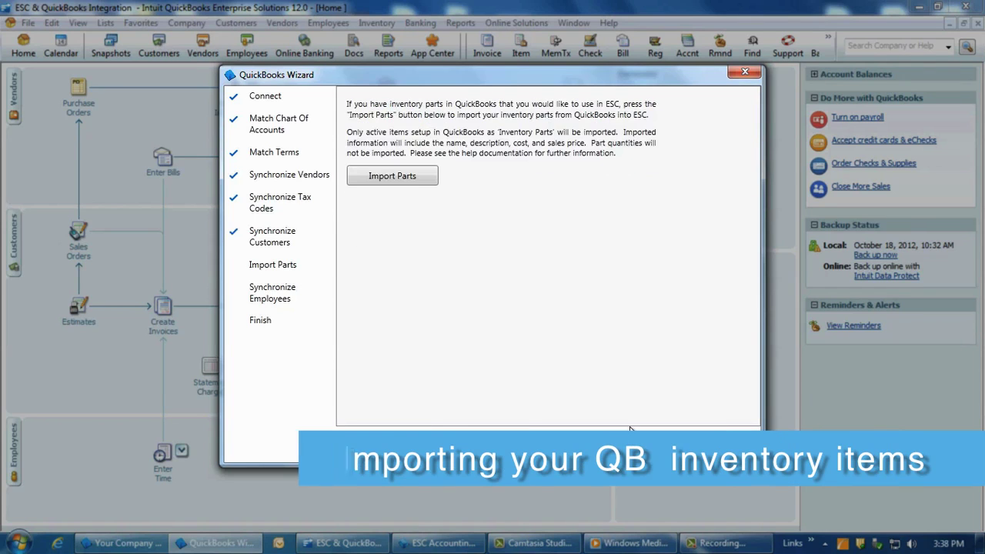
Step: Import the inventory parts and all employees from QuickBooks into ESC, completing the wizard's remaining stages
left_click(392, 176)
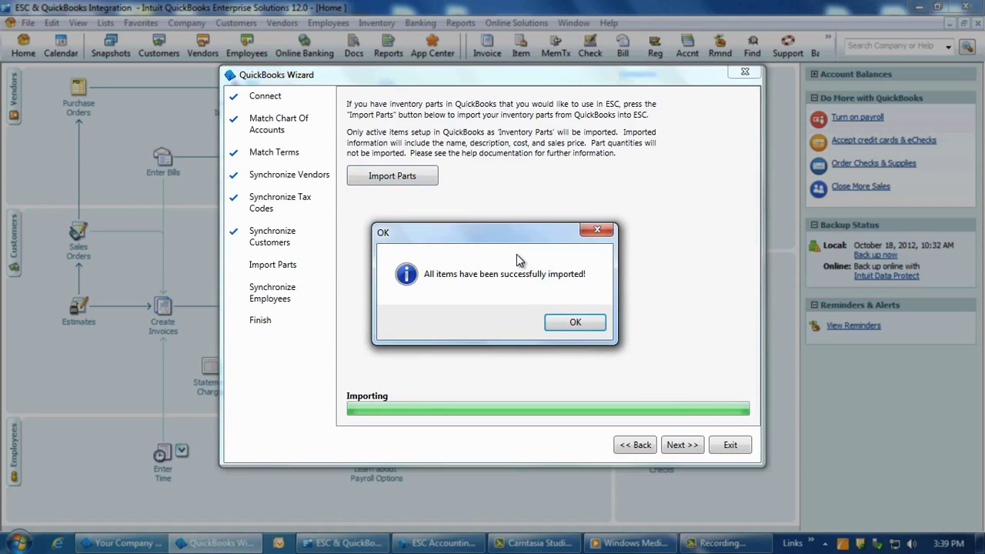
left_click(577, 323)
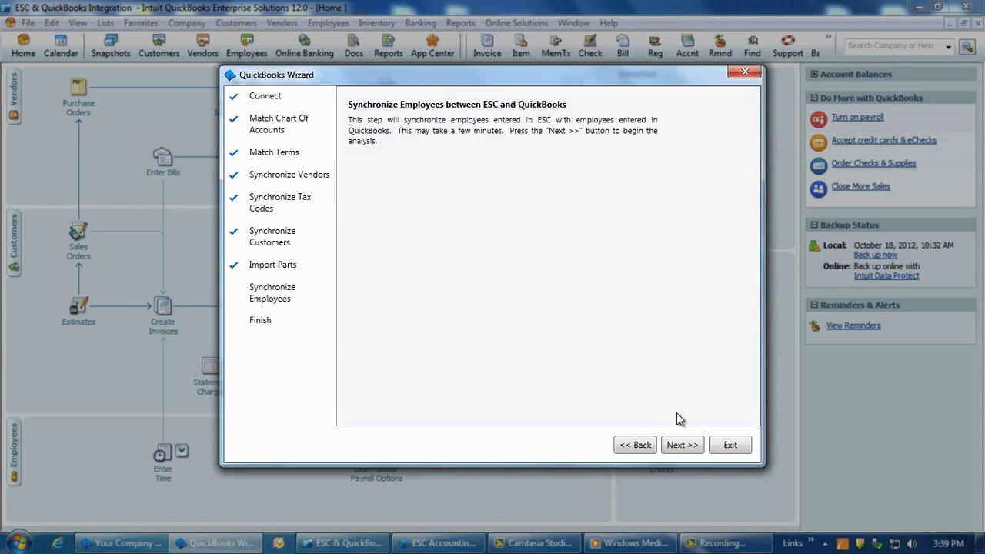
left_click(680, 444)
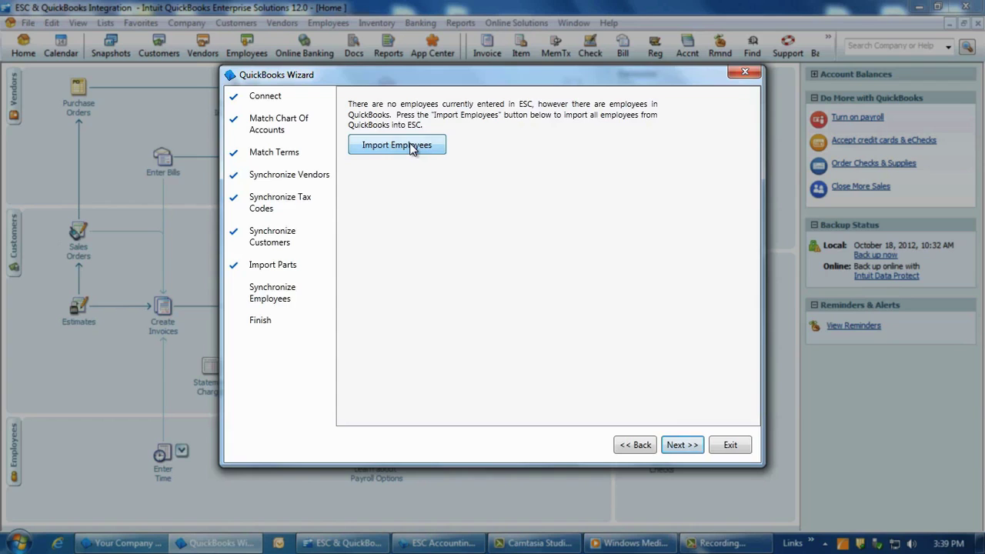
left_click(410, 146)
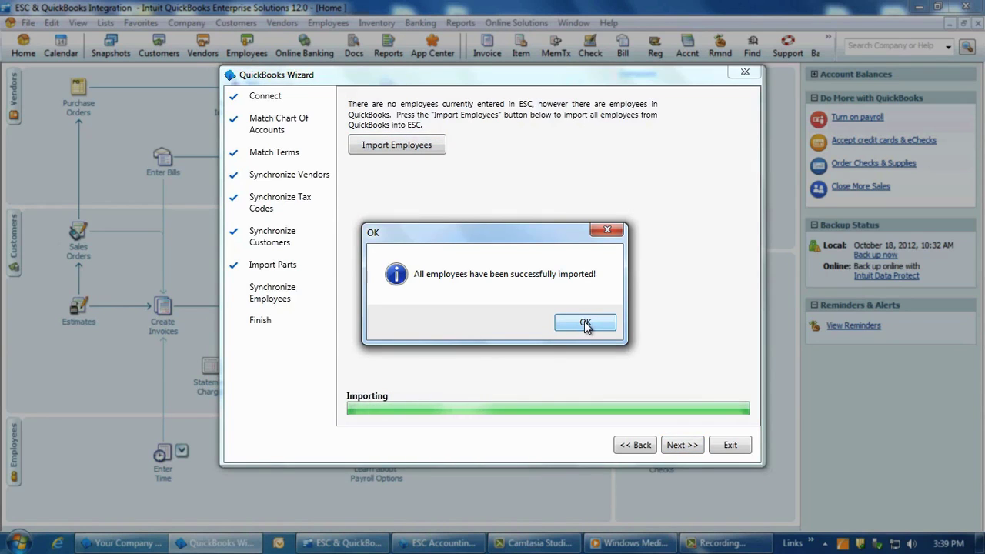
left_click(584, 324)
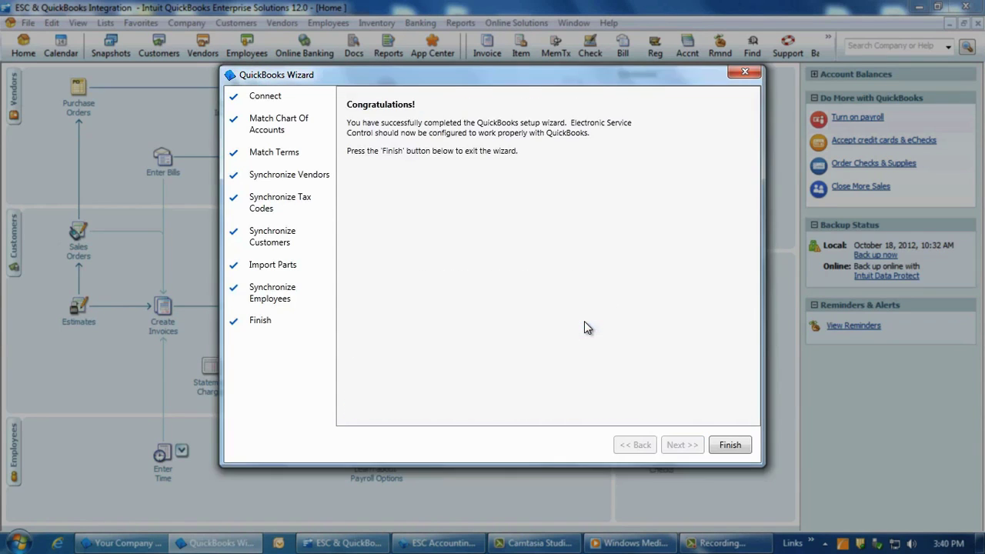